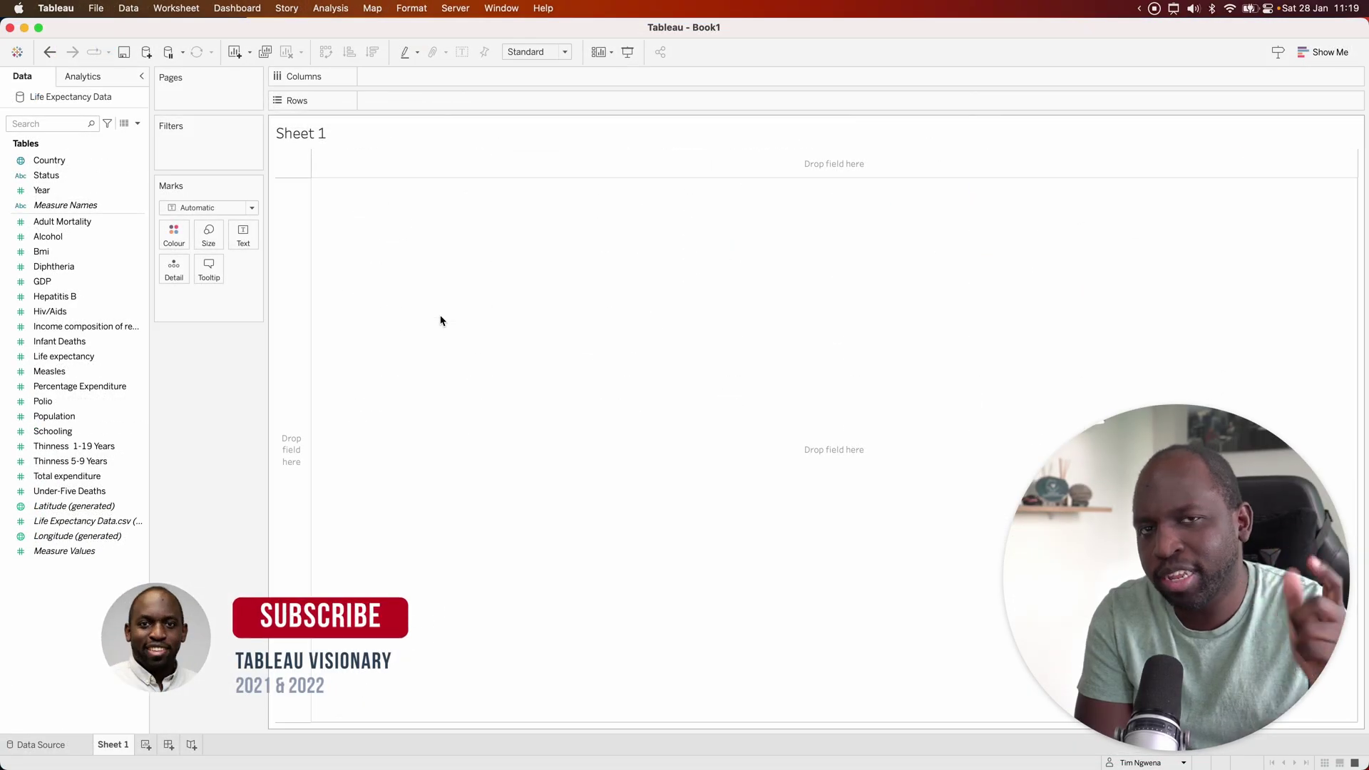
# Put Adult Mortality on Columns and Life expectancy on Rows, giving one summed scatter point.
pyautogui.click(42, 221)
pyautogui.moveTo(43, 221); pyautogui.dragTo(394, 80)
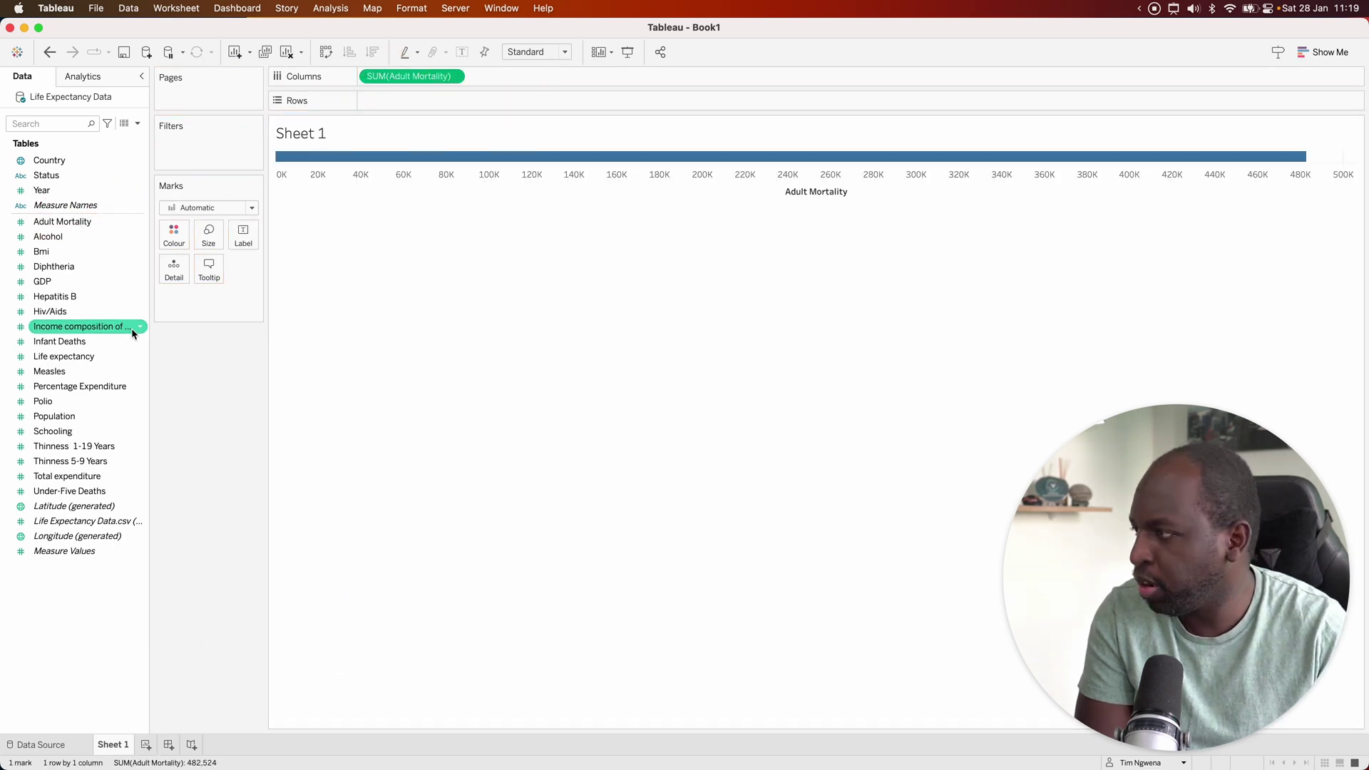
pyautogui.moveTo(68, 356); pyautogui.dragTo(431, 98)
pyautogui.moveTo(831, 184)
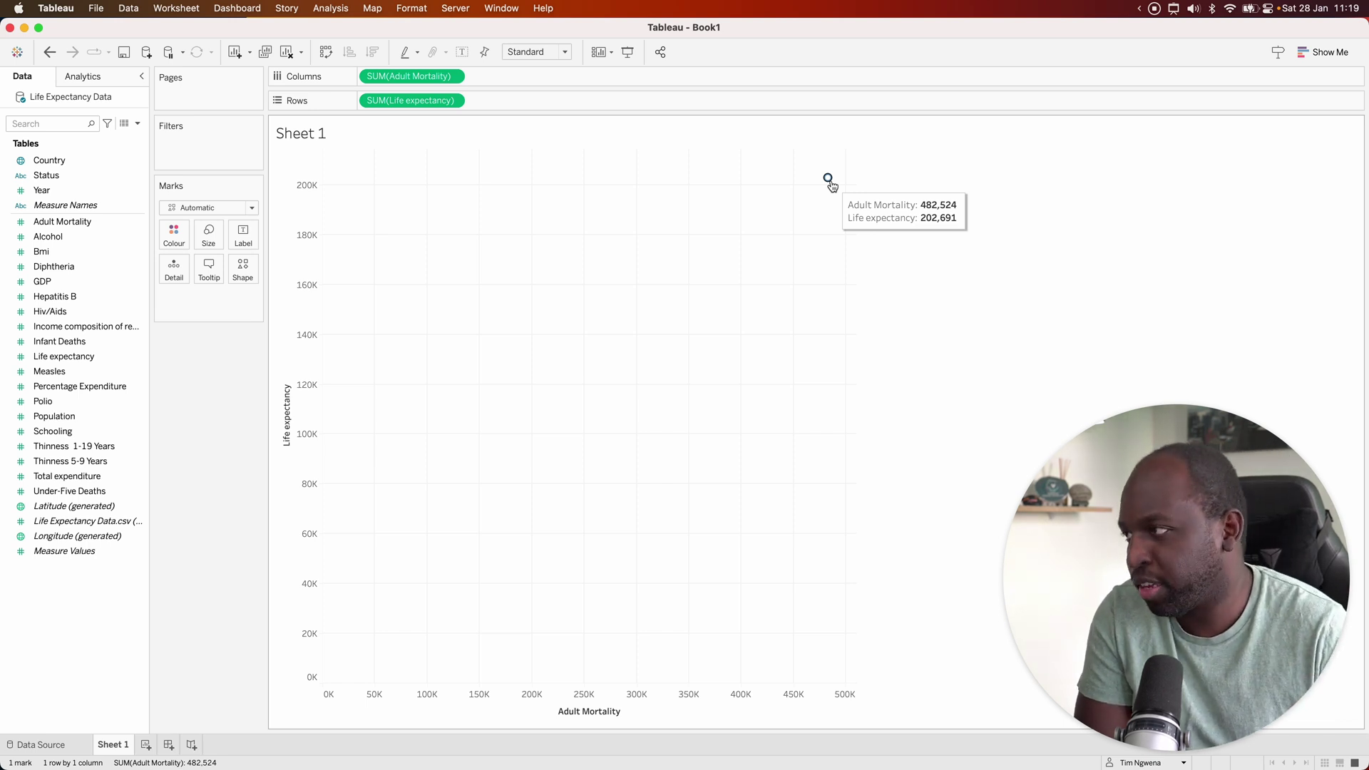
# Add Country to Detail and switch Life expectancy and Adult Mortality to Average, giving 183 marks.
pyautogui.click(63, 164)
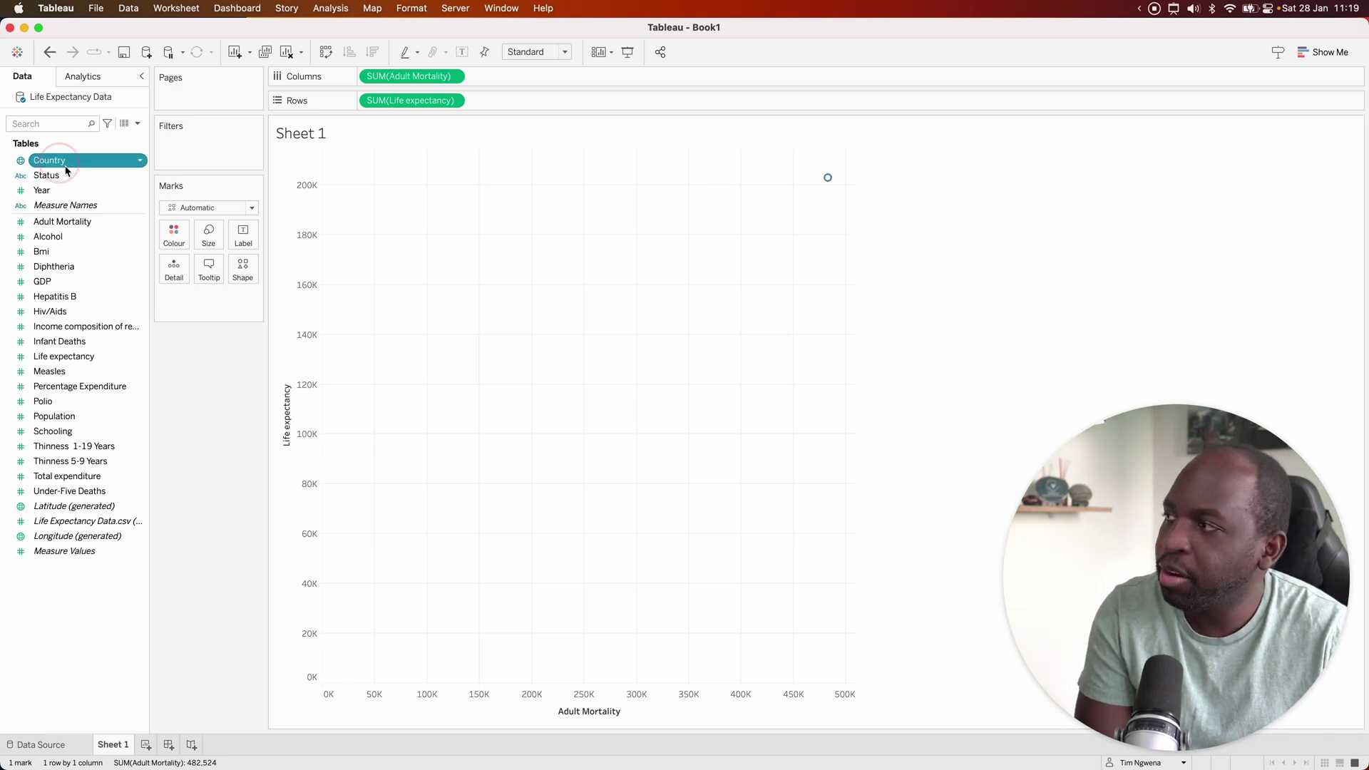
pyautogui.moveTo(66, 170); pyautogui.dragTo(172, 281)
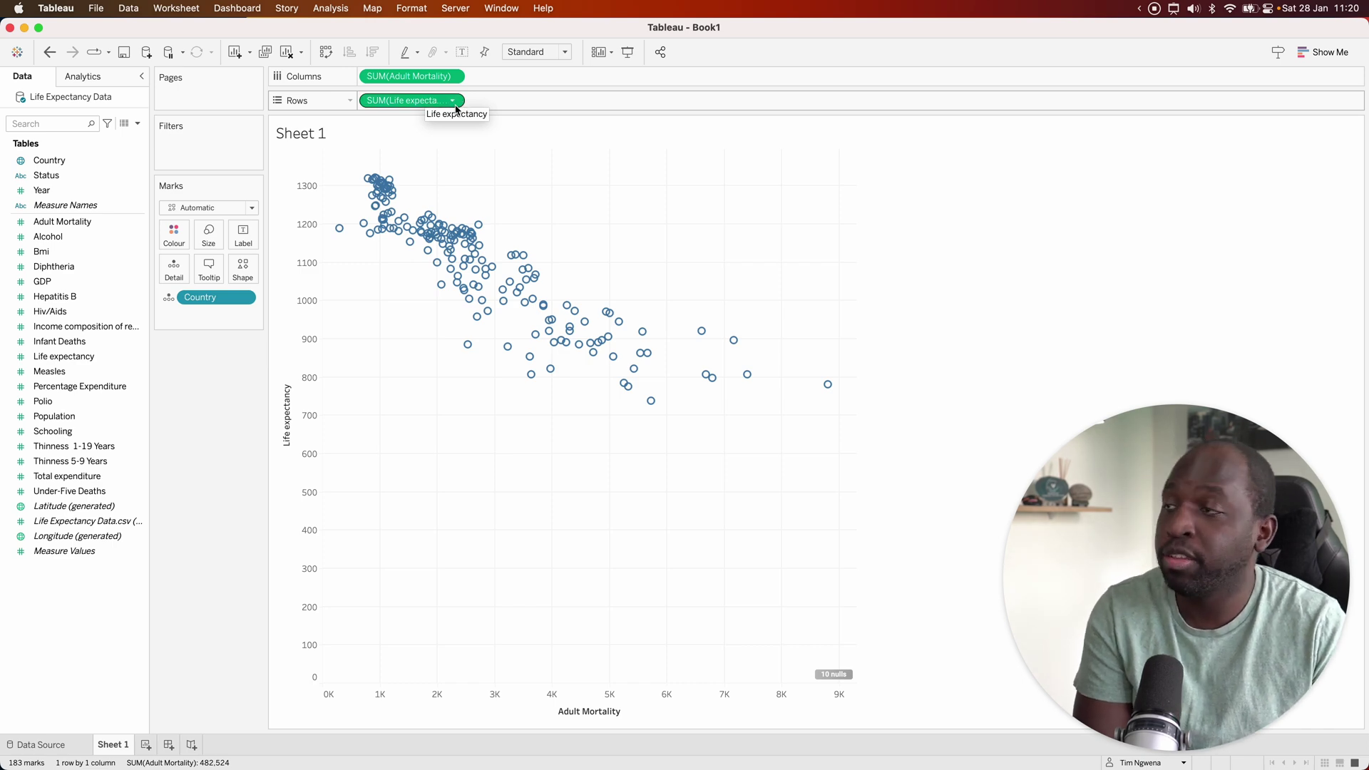
pyautogui.click(457, 105)
pyautogui.moveTo(473, 235)
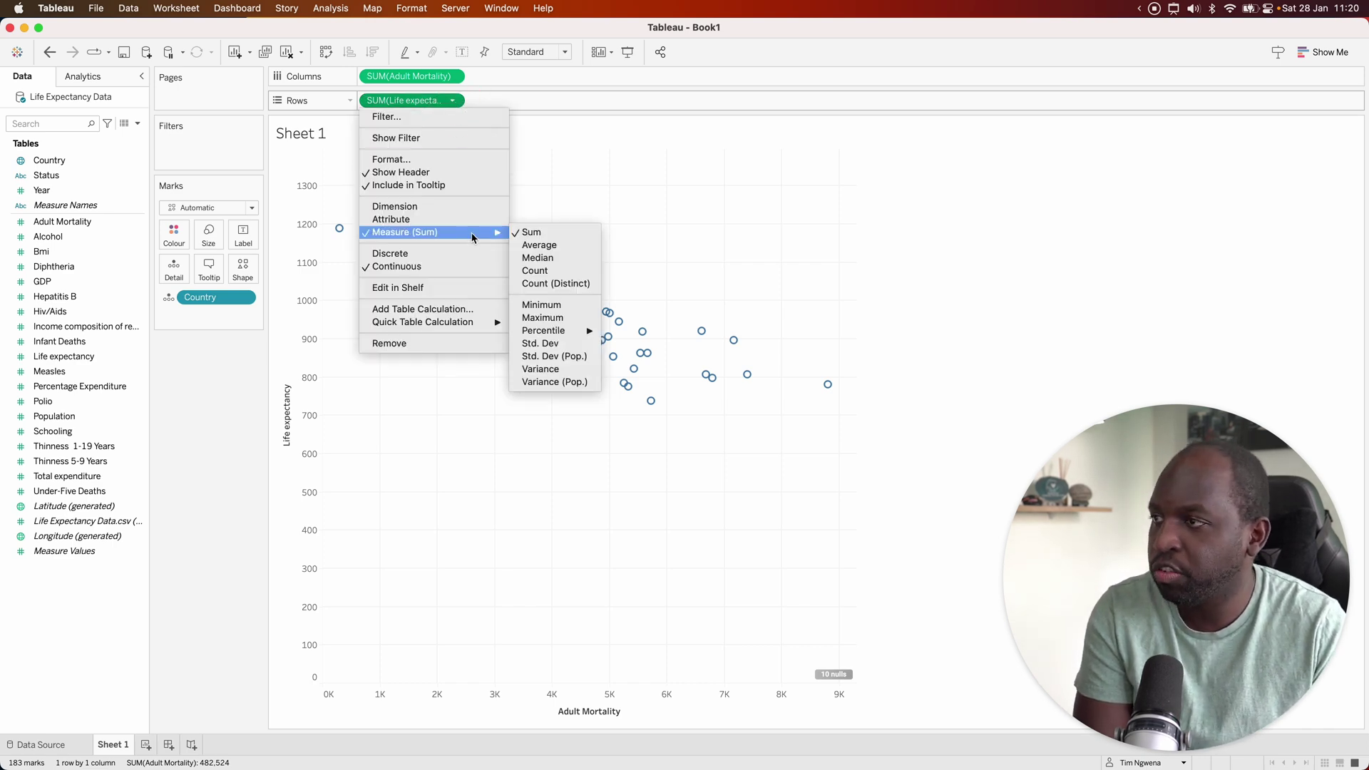
pyautogui.click(538, 245)
pyautogui.click(452, 76)
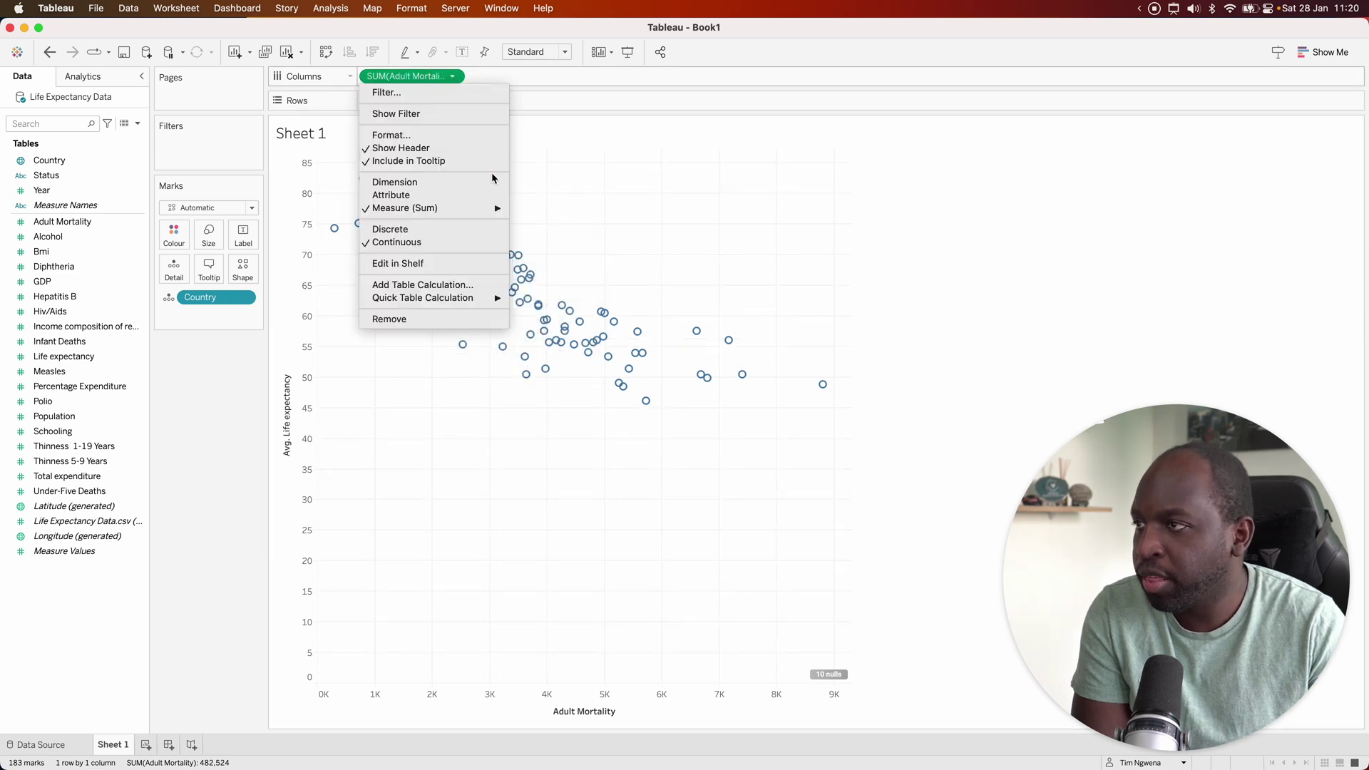
pyautogui.moveTo(499, 209)
pyautogui.click(539, 222)
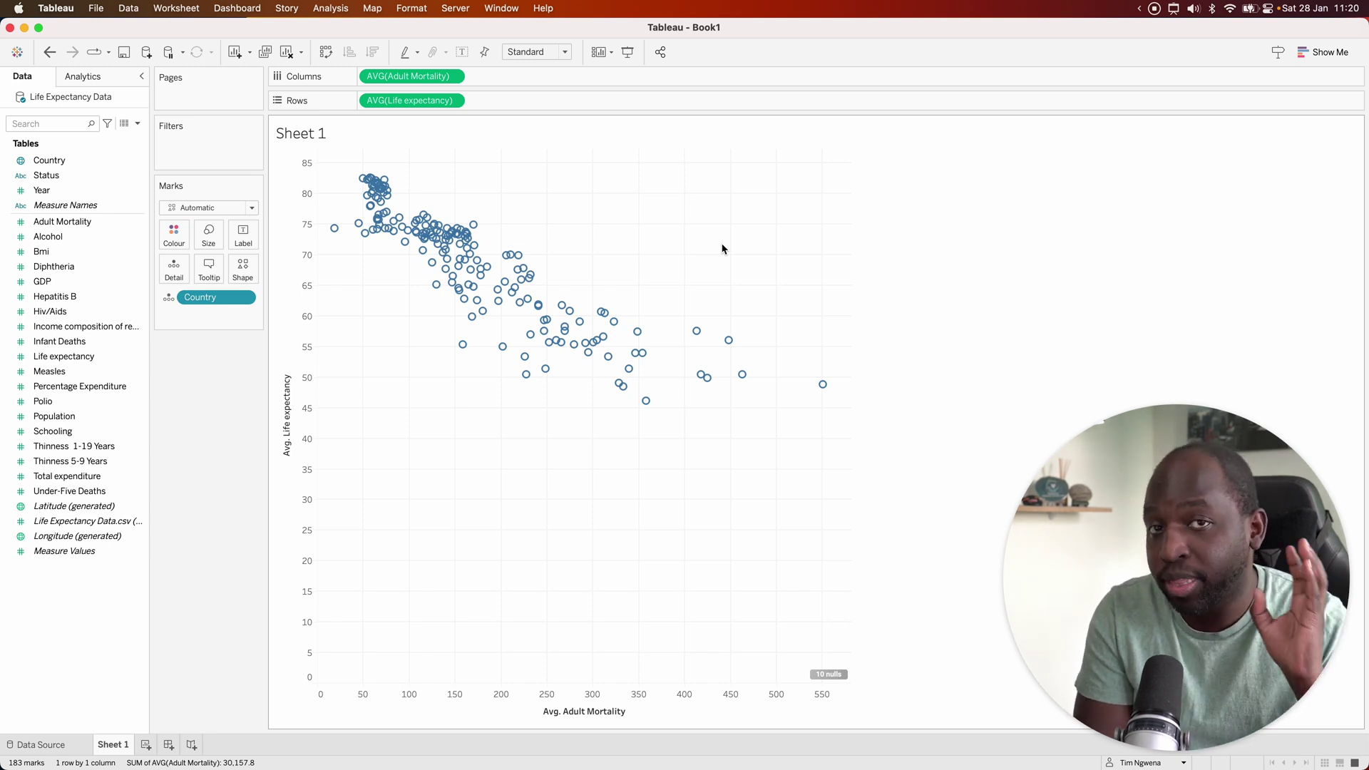
# Convert Year to discrete and add it to Detail, giving 2,928 country-year marks.
pyautogui.click(65, 194)
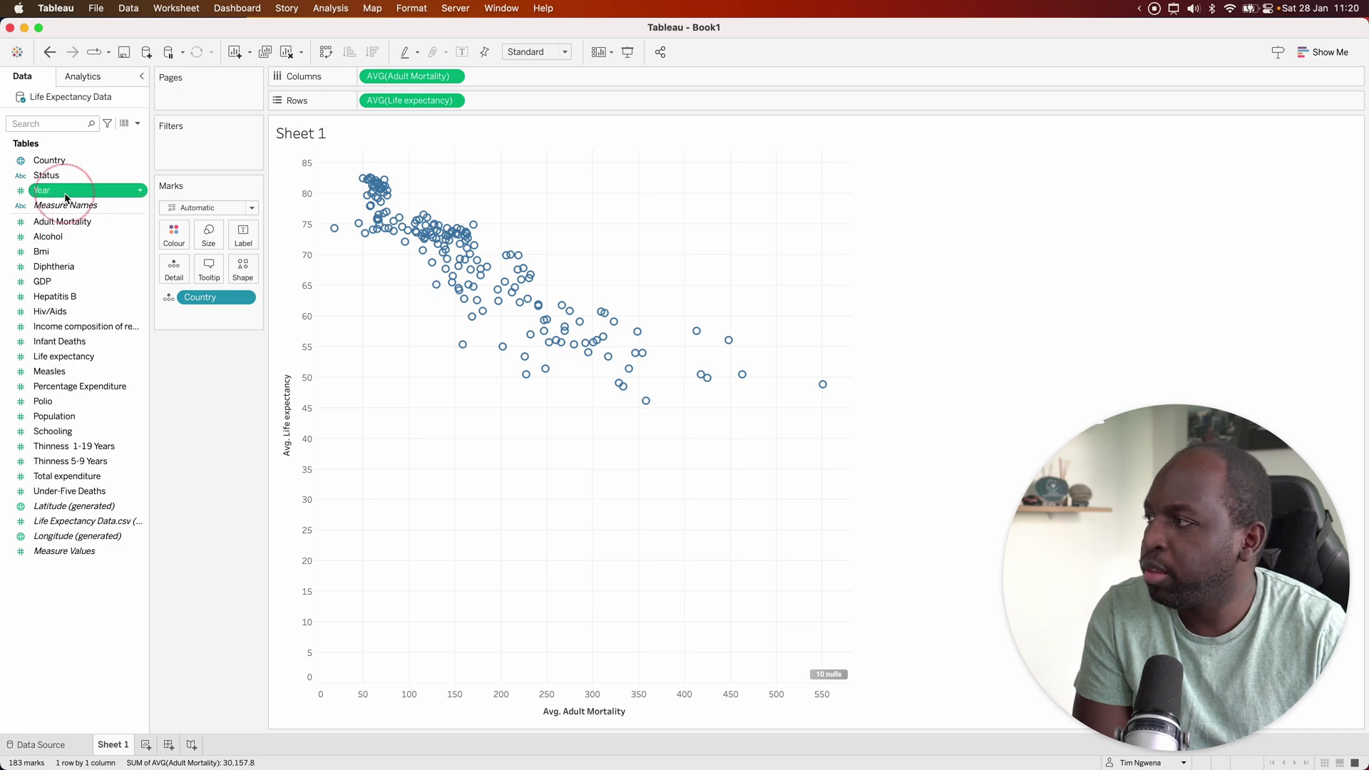
pyautogui.click(139, 191)
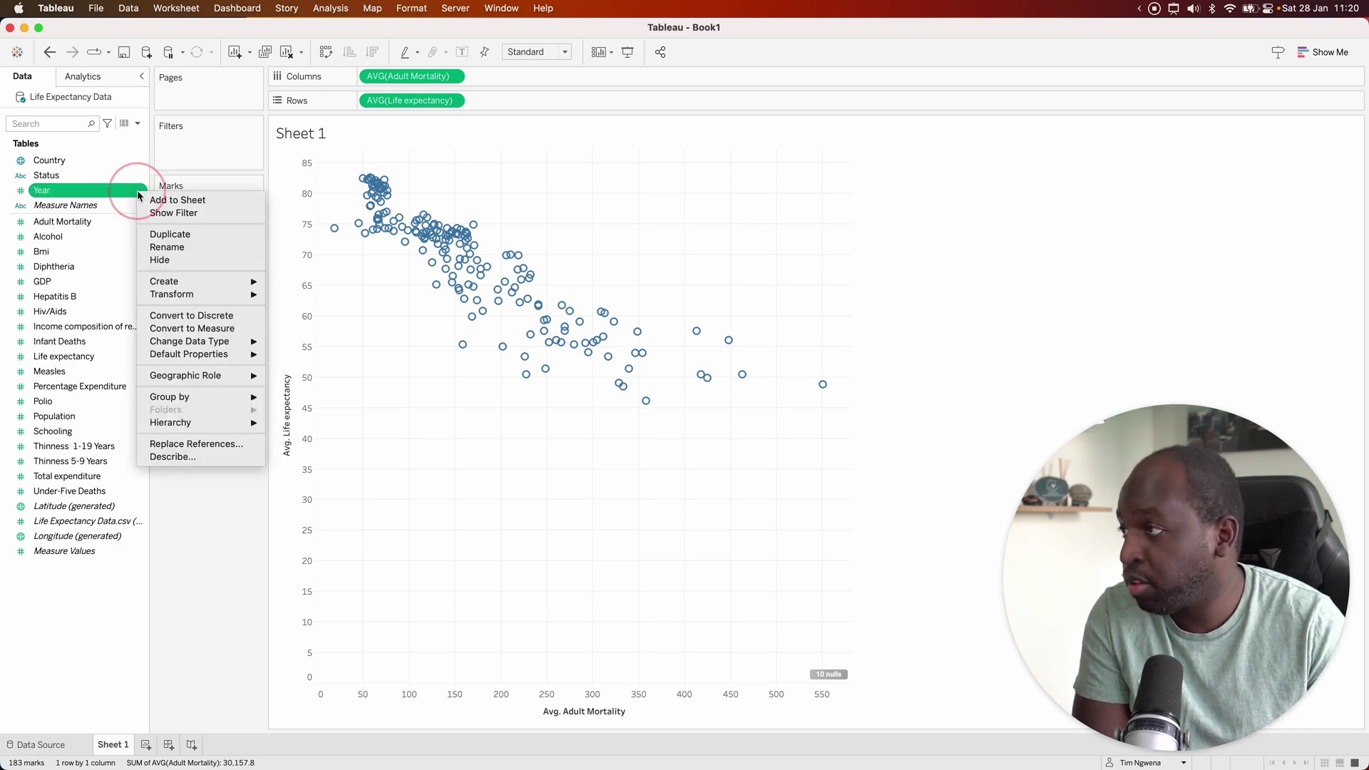
pyautogui.click(209, 316)
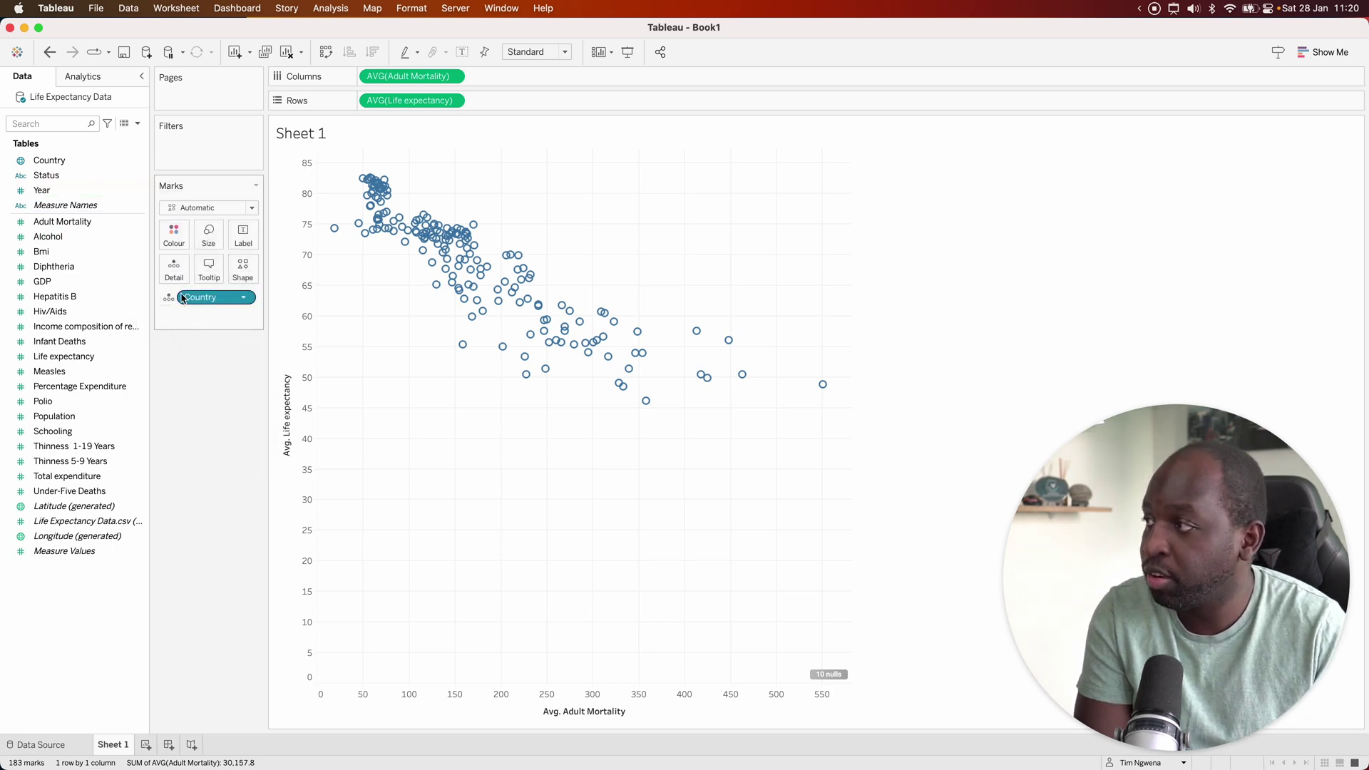
pyautogui.moveTo(43, 191); pyautogui.dragTo(168, 279)
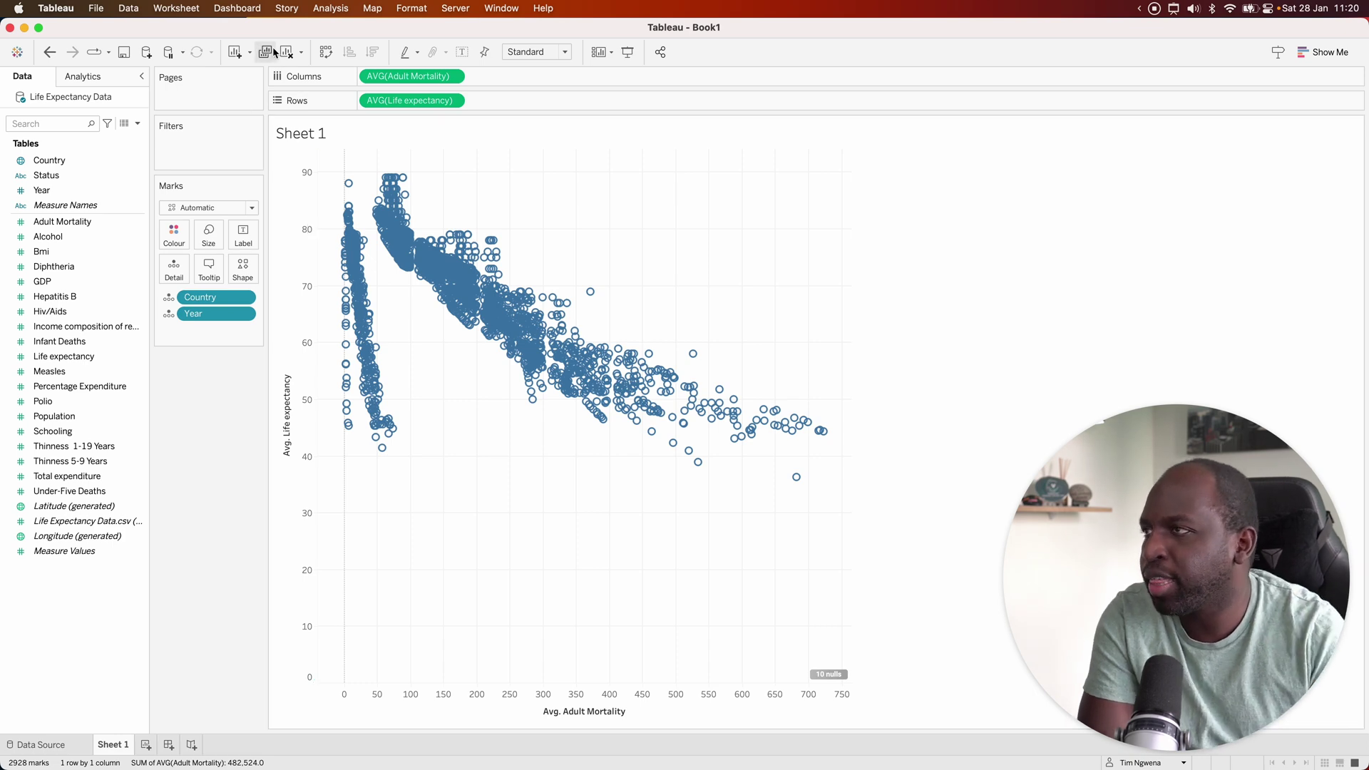
# Swap Rows and Columns so Life expectancy is horizontal and Adult Mortality vertical.
pyautogui.click(326, 52)
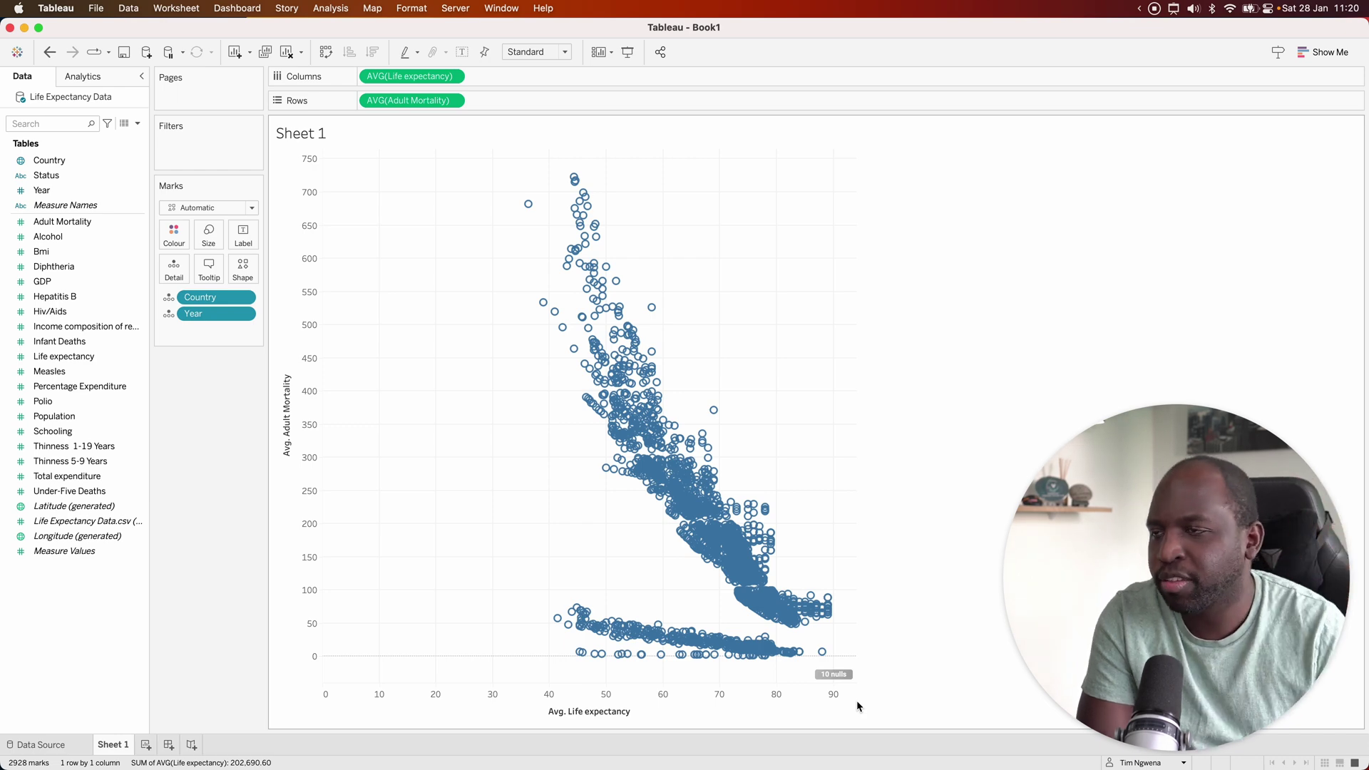
# Draw the marks as filled circles and make them smaller.
pyautogui.click(228, 214)
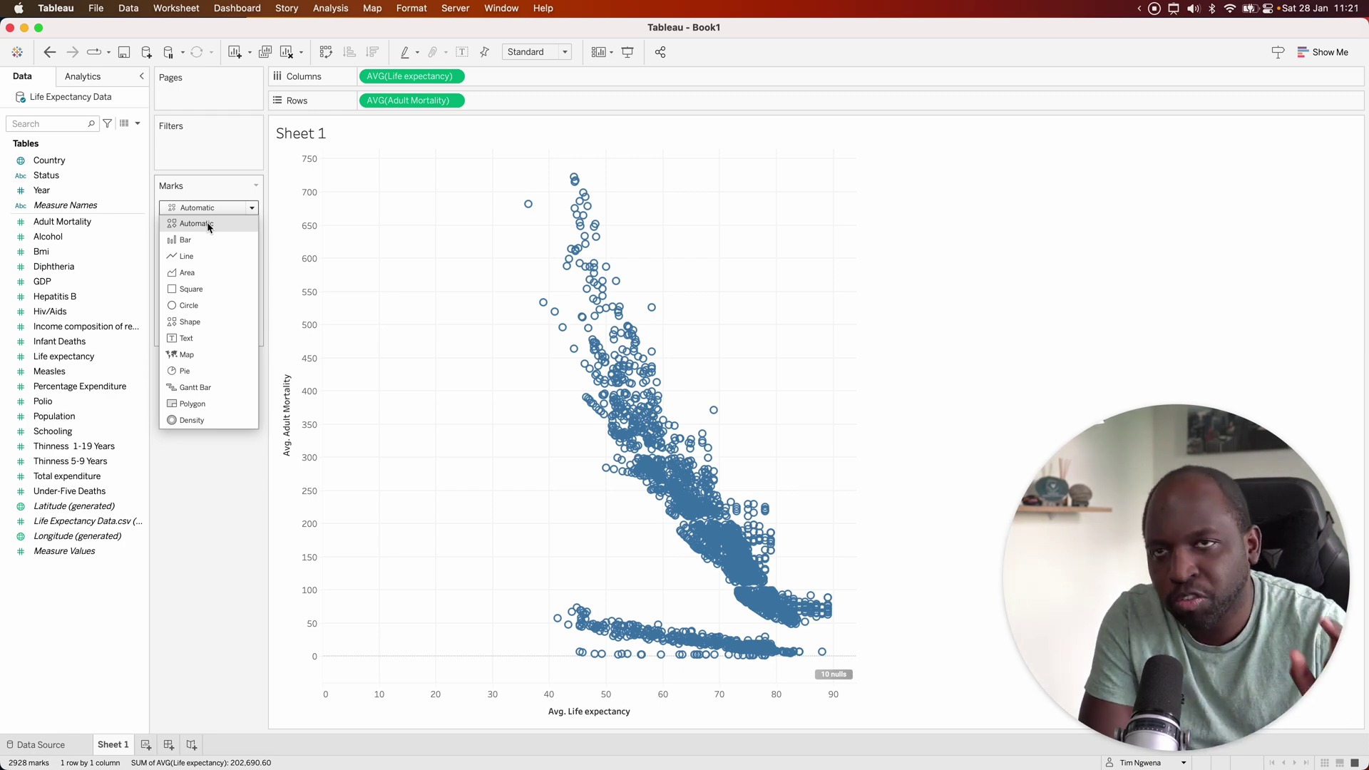
pyautogui.click(191, 305)
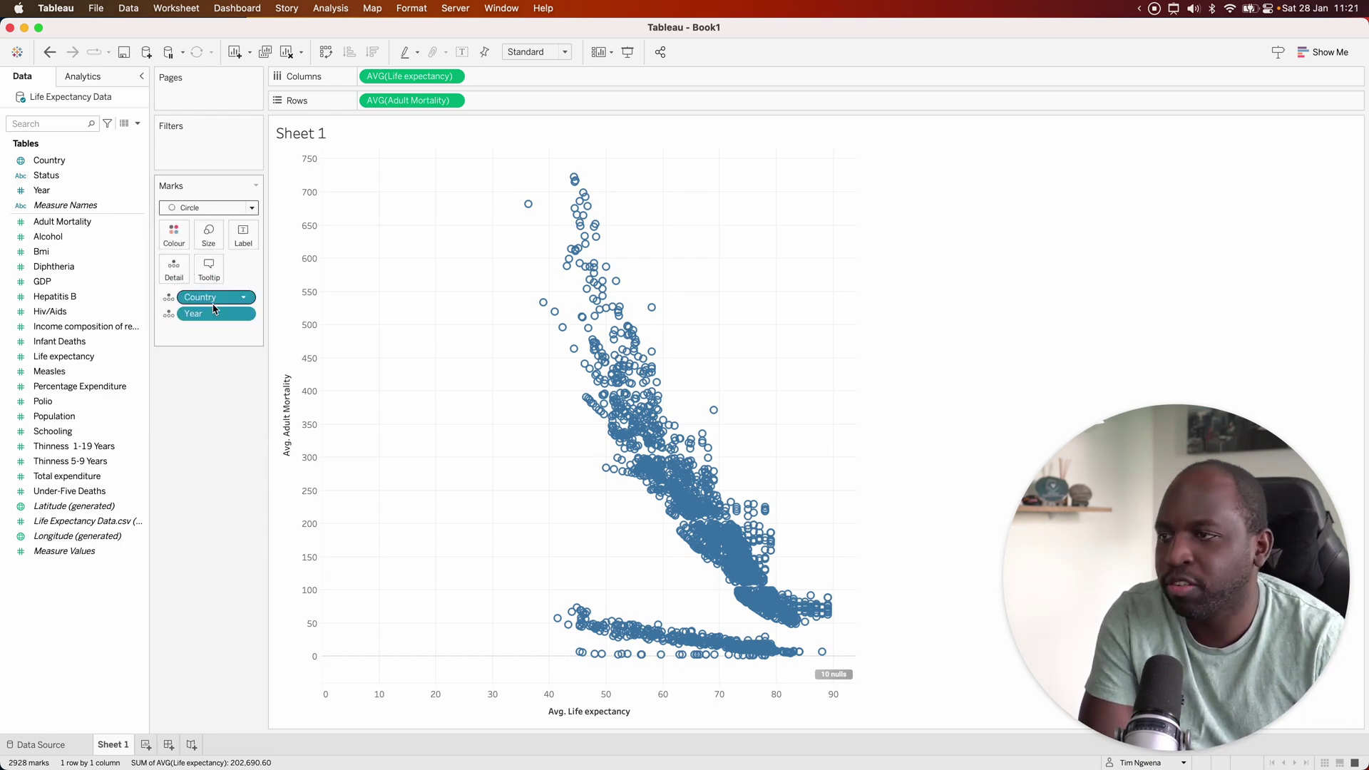
pyautogui.click(208, 234)
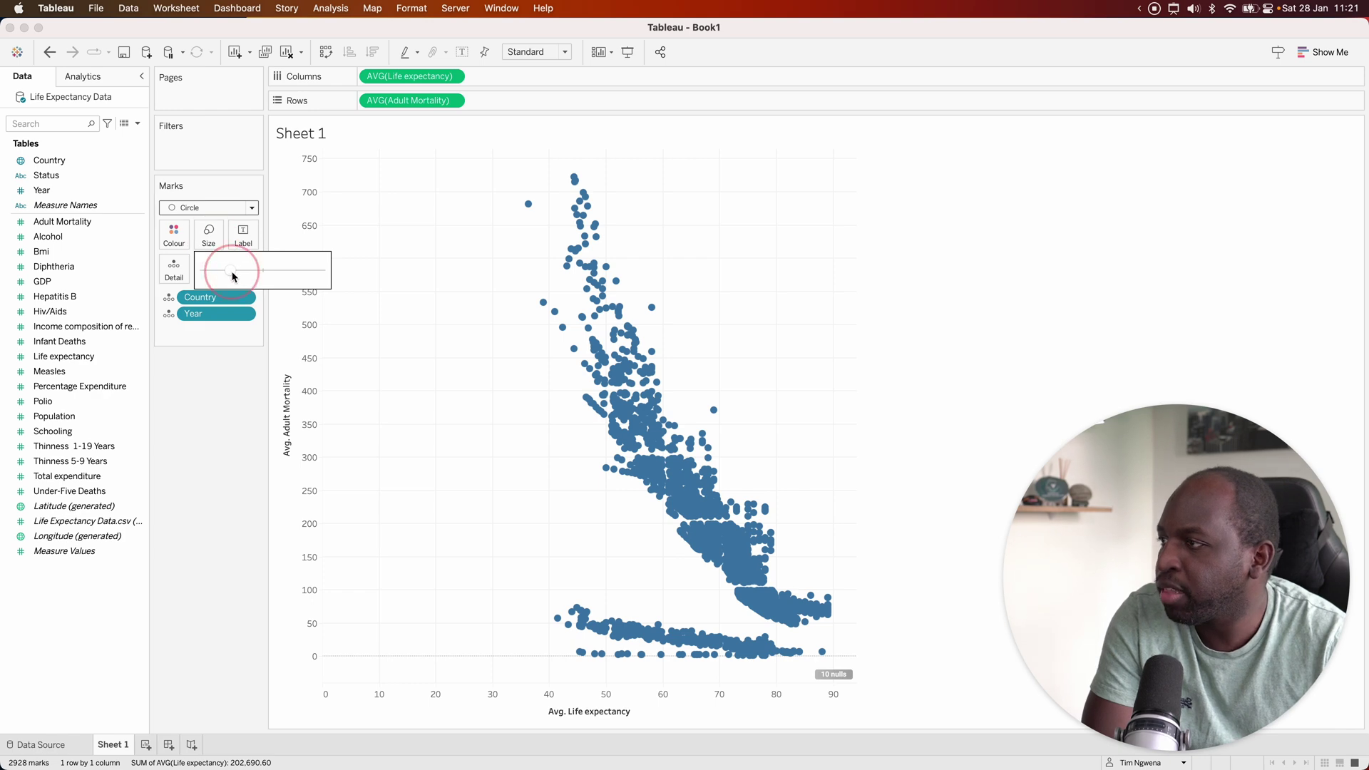
pyautogui.click(227, 271)
pyautogui.moveTo(227, 272); pyautogui.dragTo(194, 271)
# Set mark opacity to 74% and give the circles a black border.
pyautogui.click(174, 234)
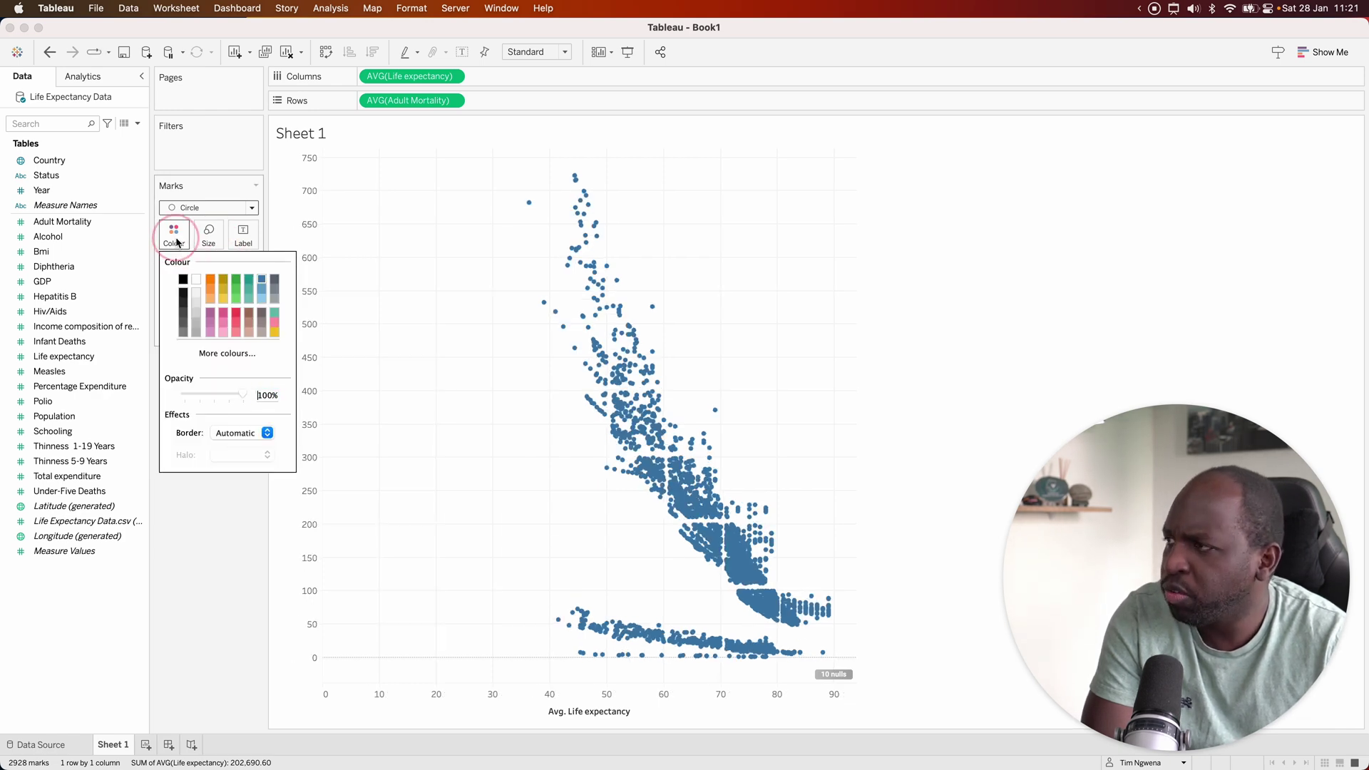
pyautogui.moveTo(231, 398); pyautogui.dragTo(229, 399)
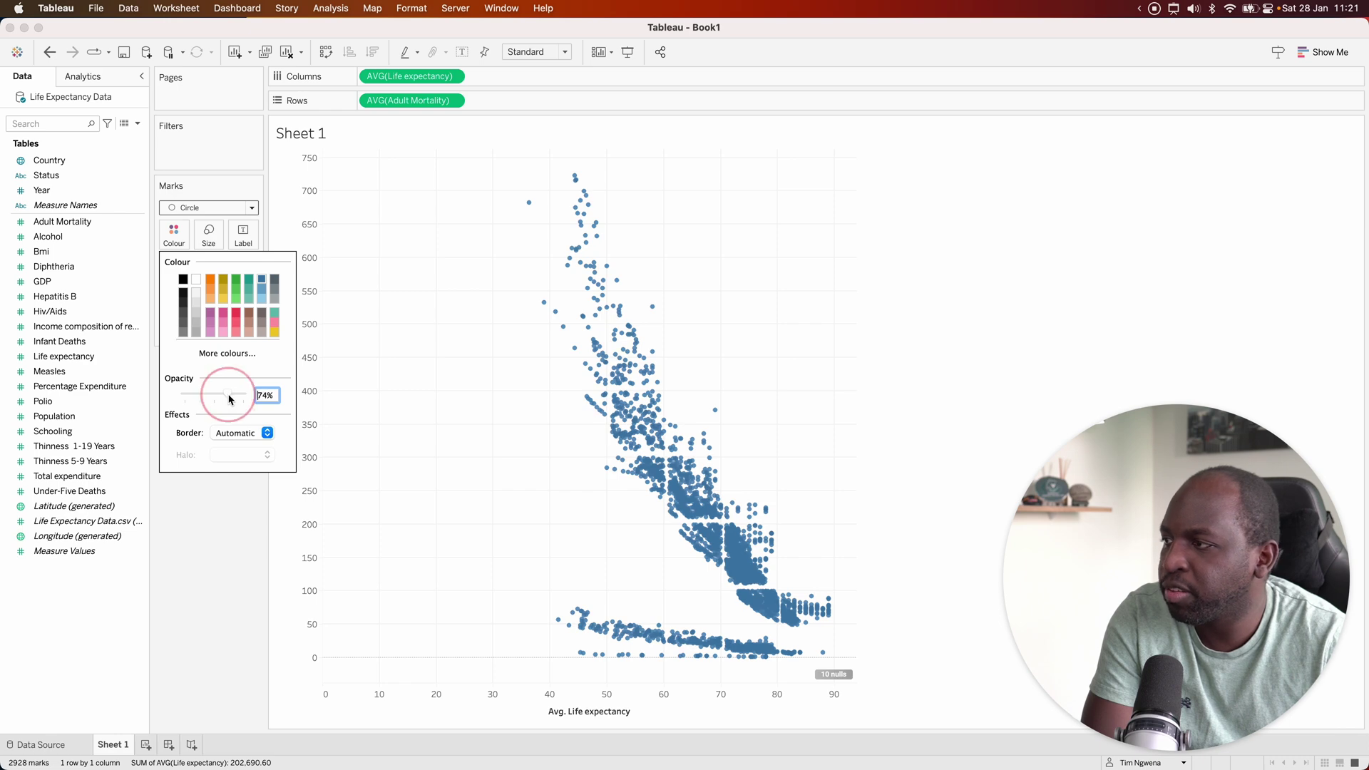
pyautogui.click(241, 433)
pyautogui.click(218, 509)
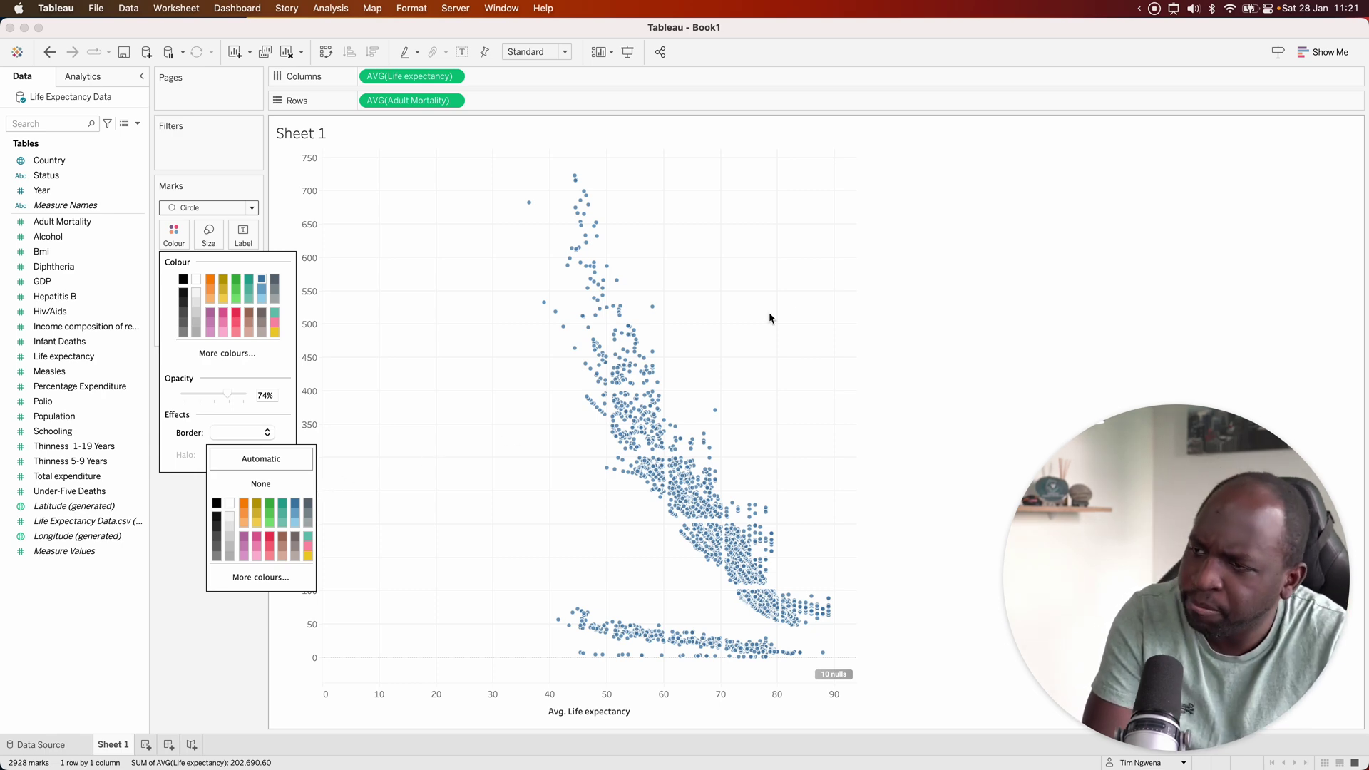
pyautogui.click(795, 316)
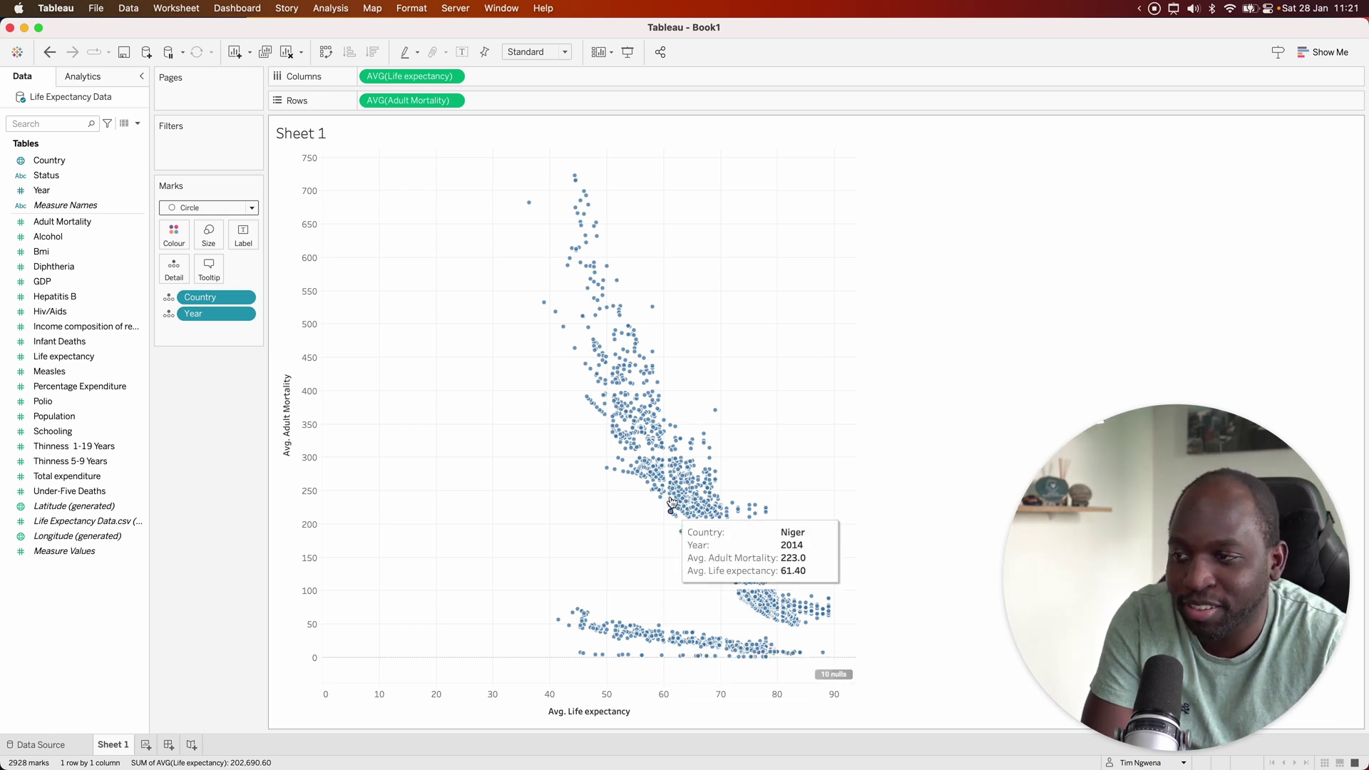
pyautogui.moveTo(671, 430)
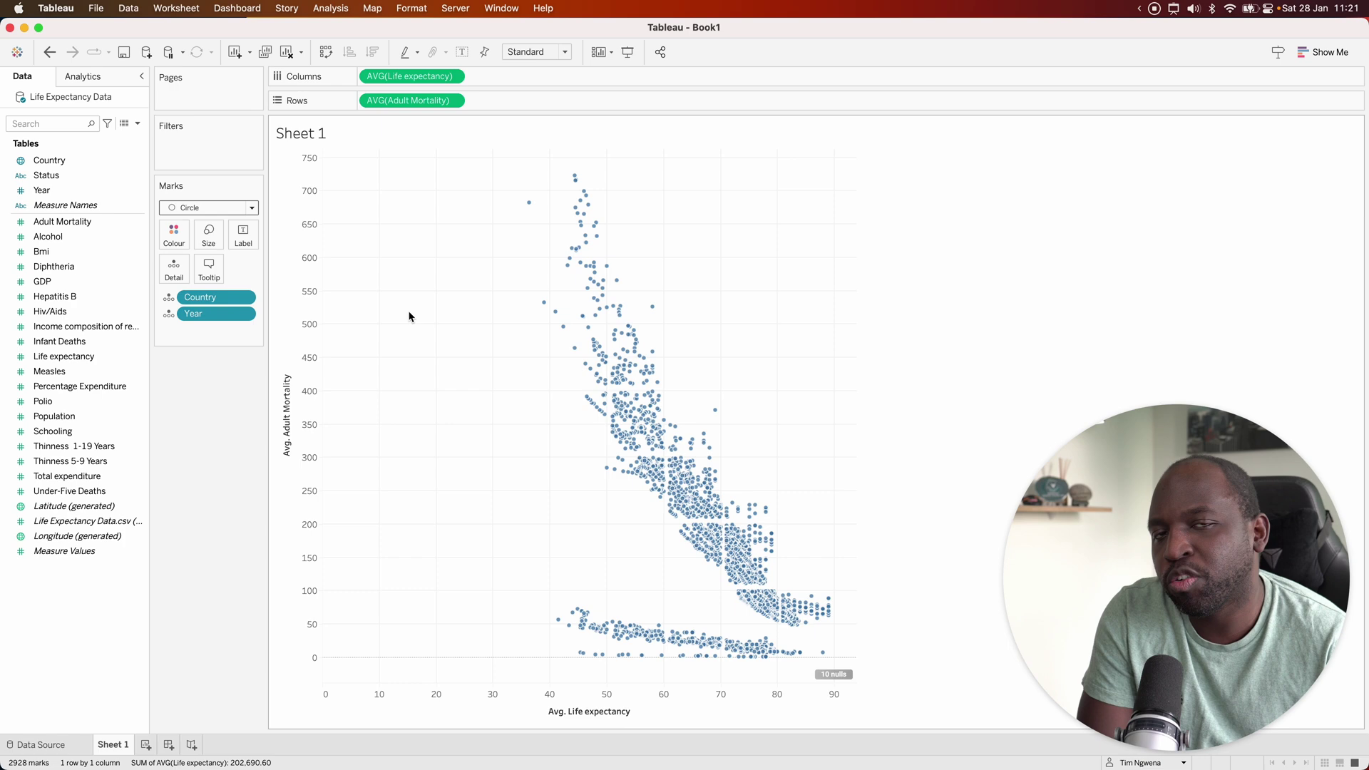
# Create a Country Set of United States and United Kingdom and colour the marks by it.
pyautogui.rightClick(72, 164)
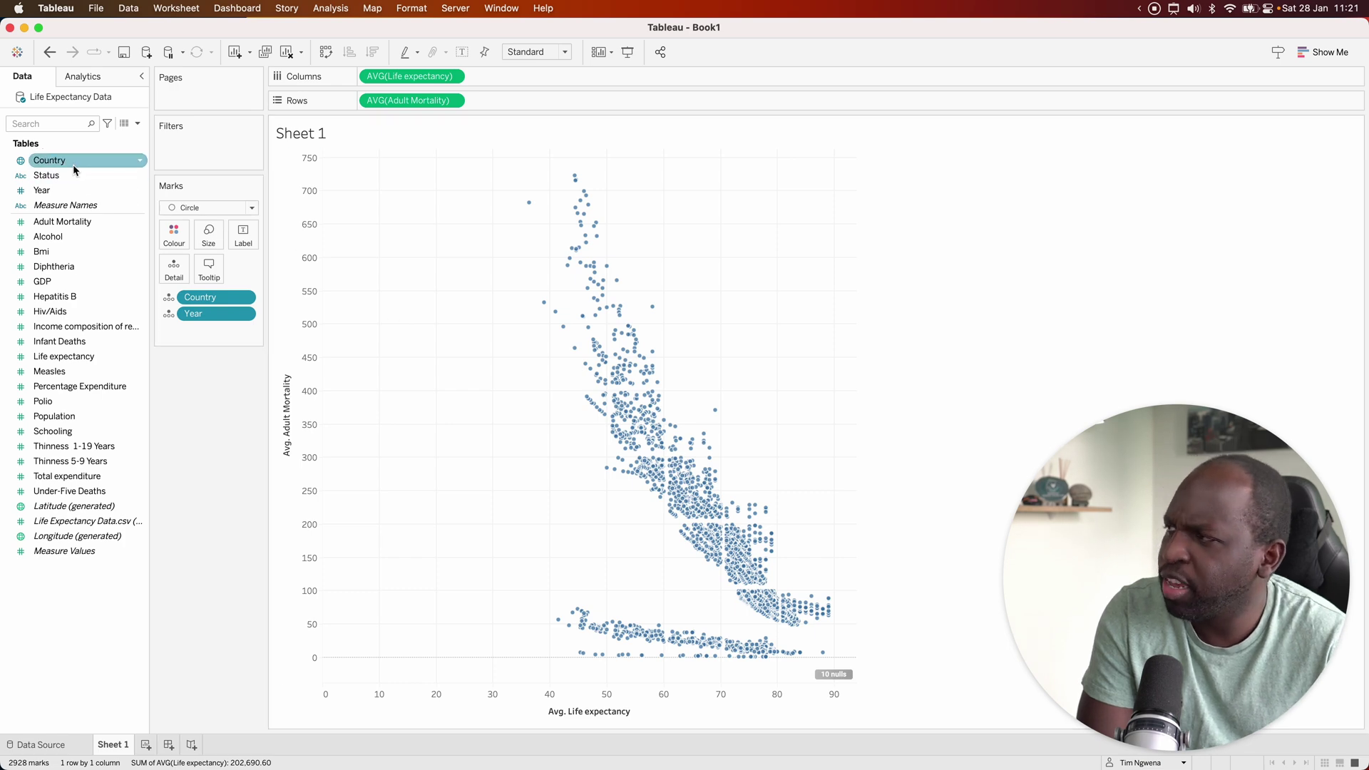
pyautogui.moveTo(172, 276)
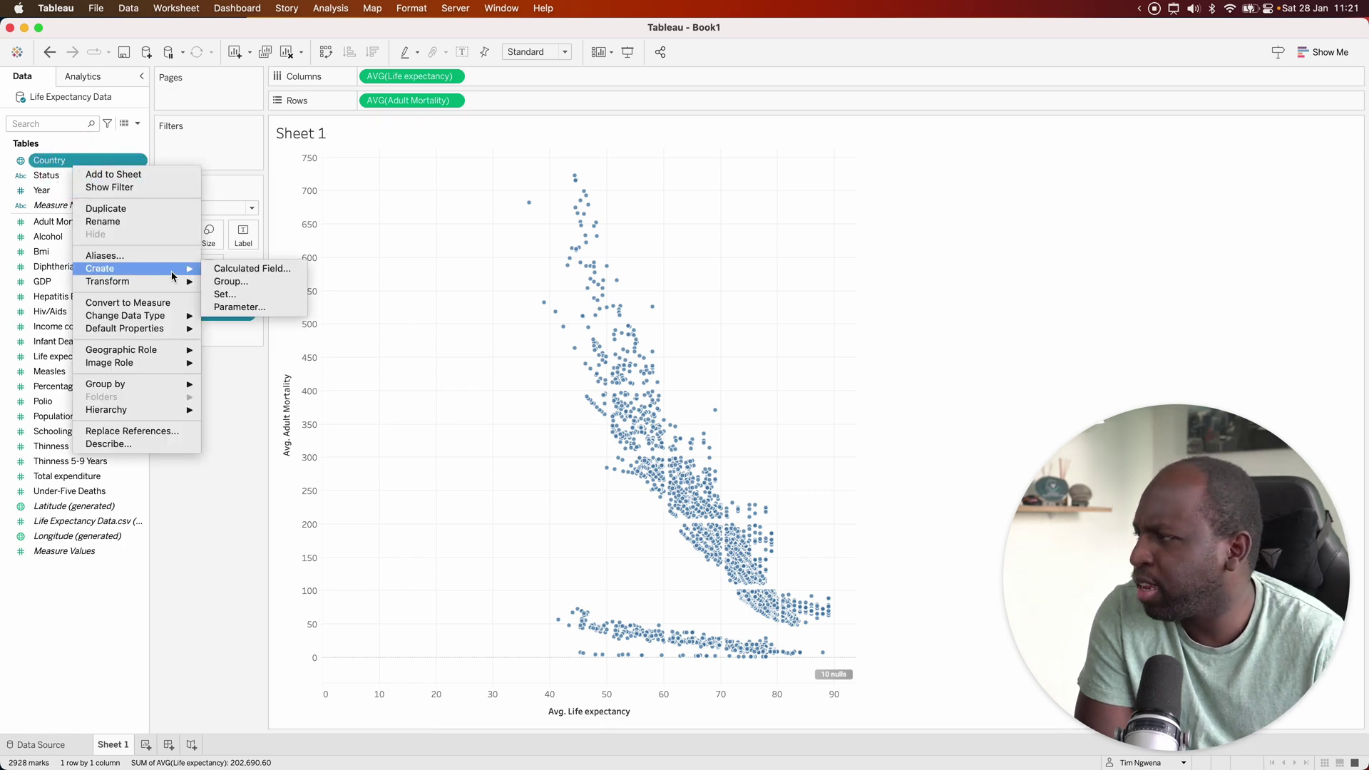
pyautogui.click(229, 306)
pyautogui.click(581, 277)
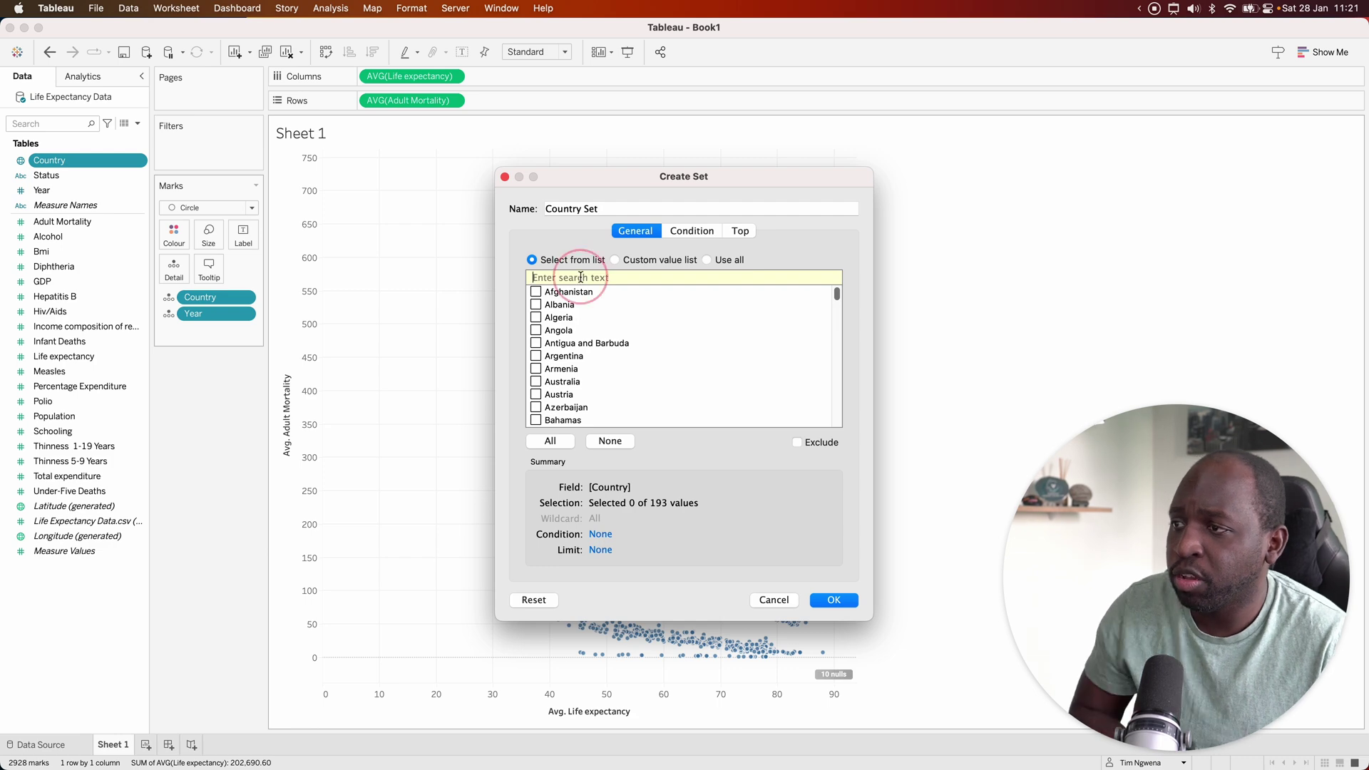
pyautogui.write('uni')
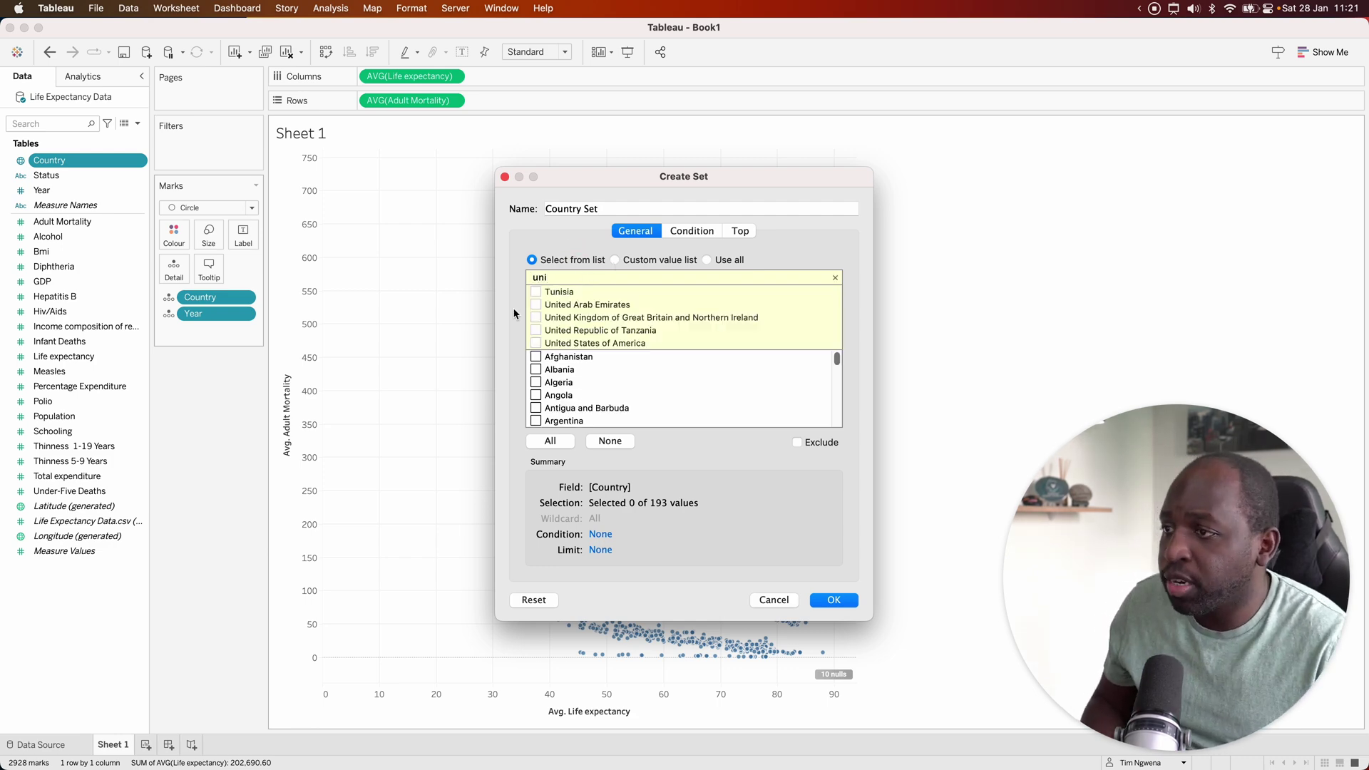
pyautogui.click(535, 317)
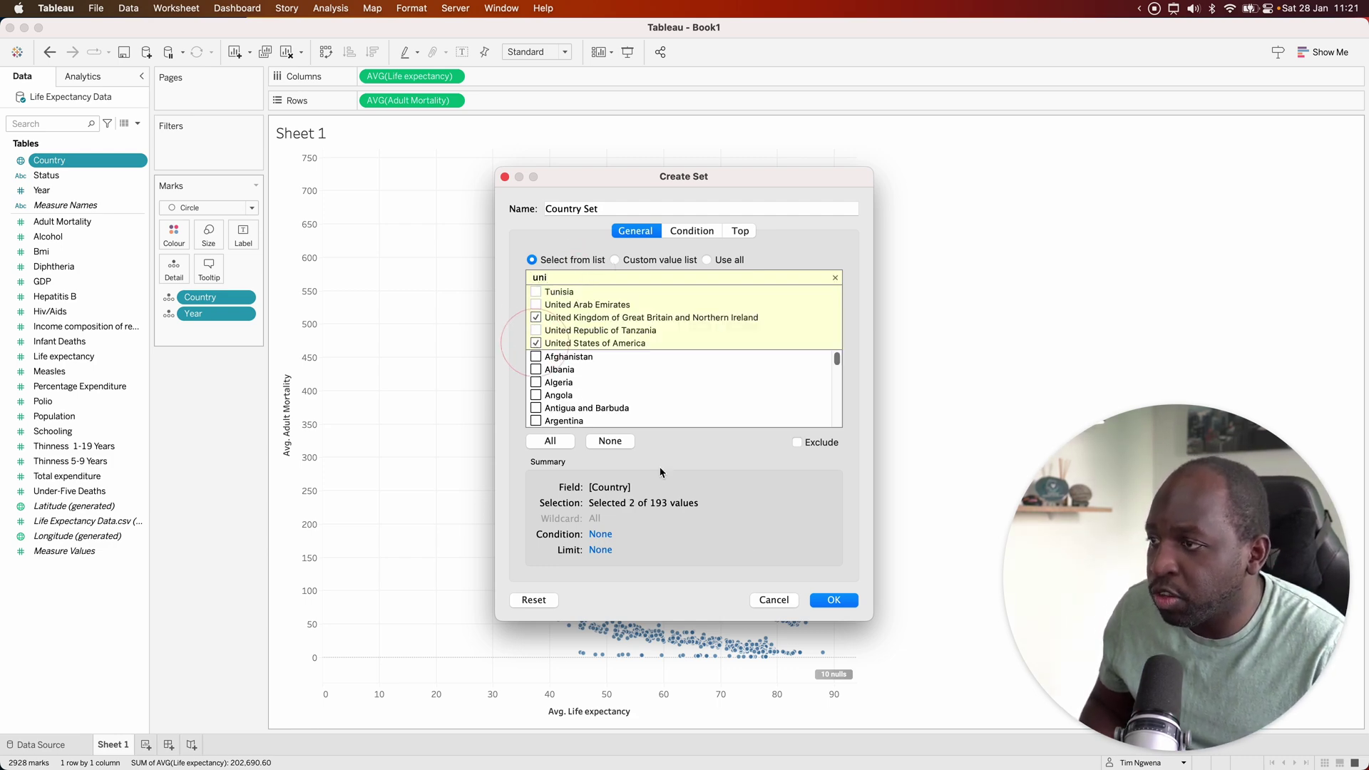
pyautogui.click(832, 599)
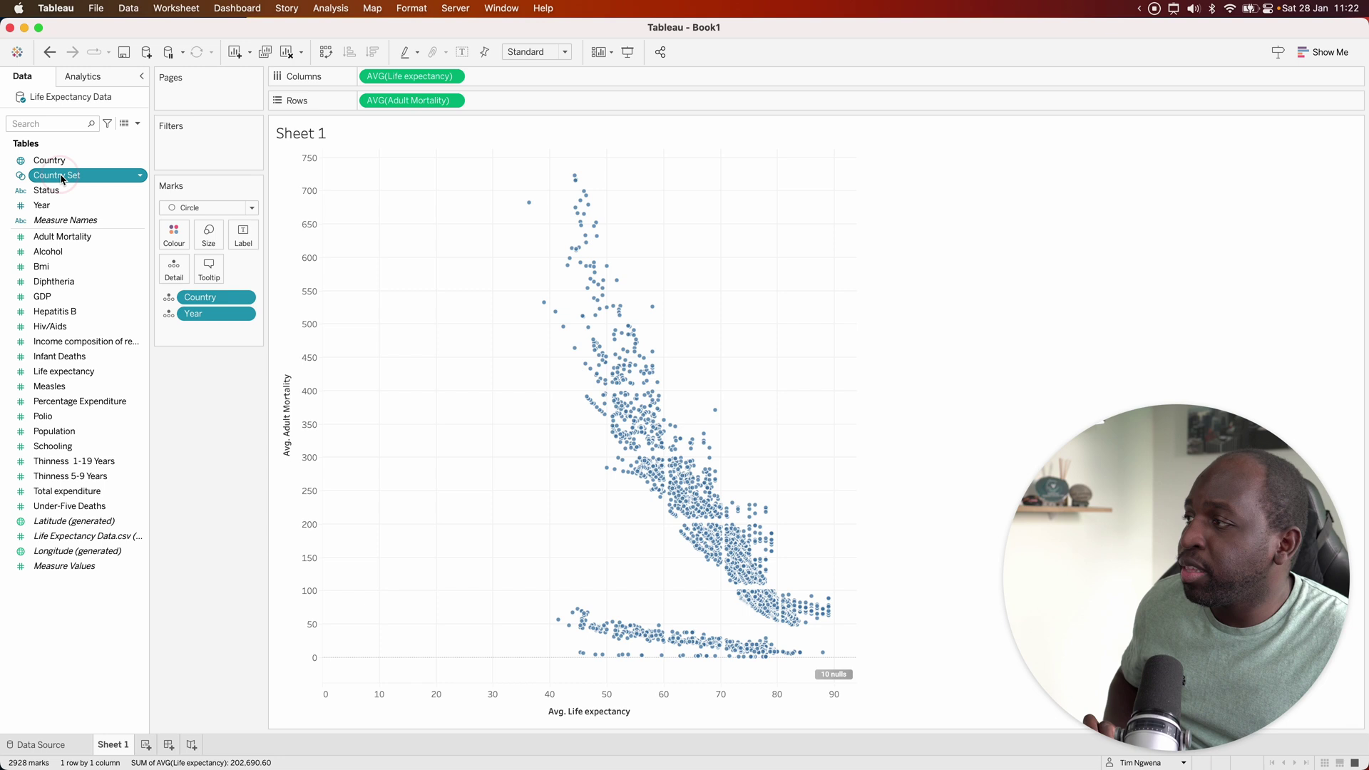
pyautogui.moveTo(65, 176); pyautogui.dragTo(174, 235)
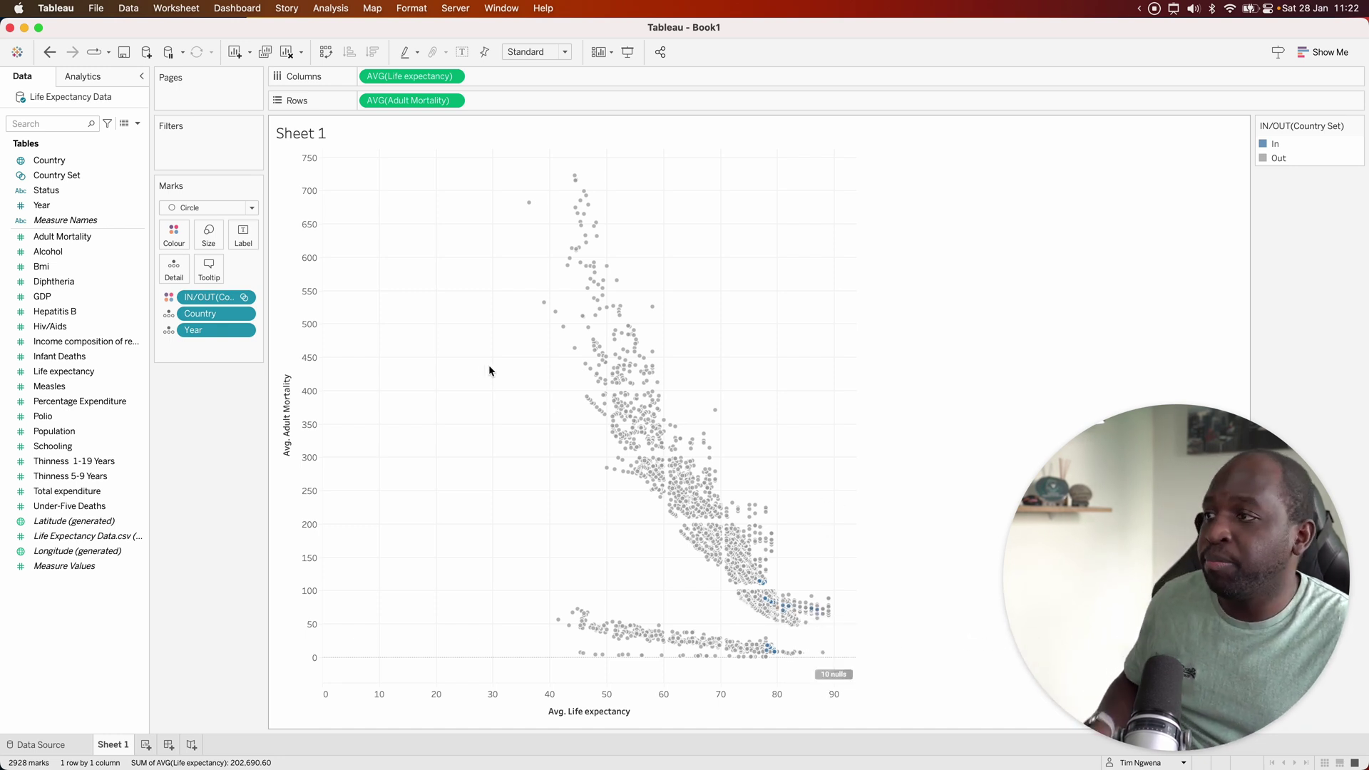
# Show trend lines for the In and Out groups and read their R-squared values (0.012, 0.482).
pyautogui.rightClick(413, 372)
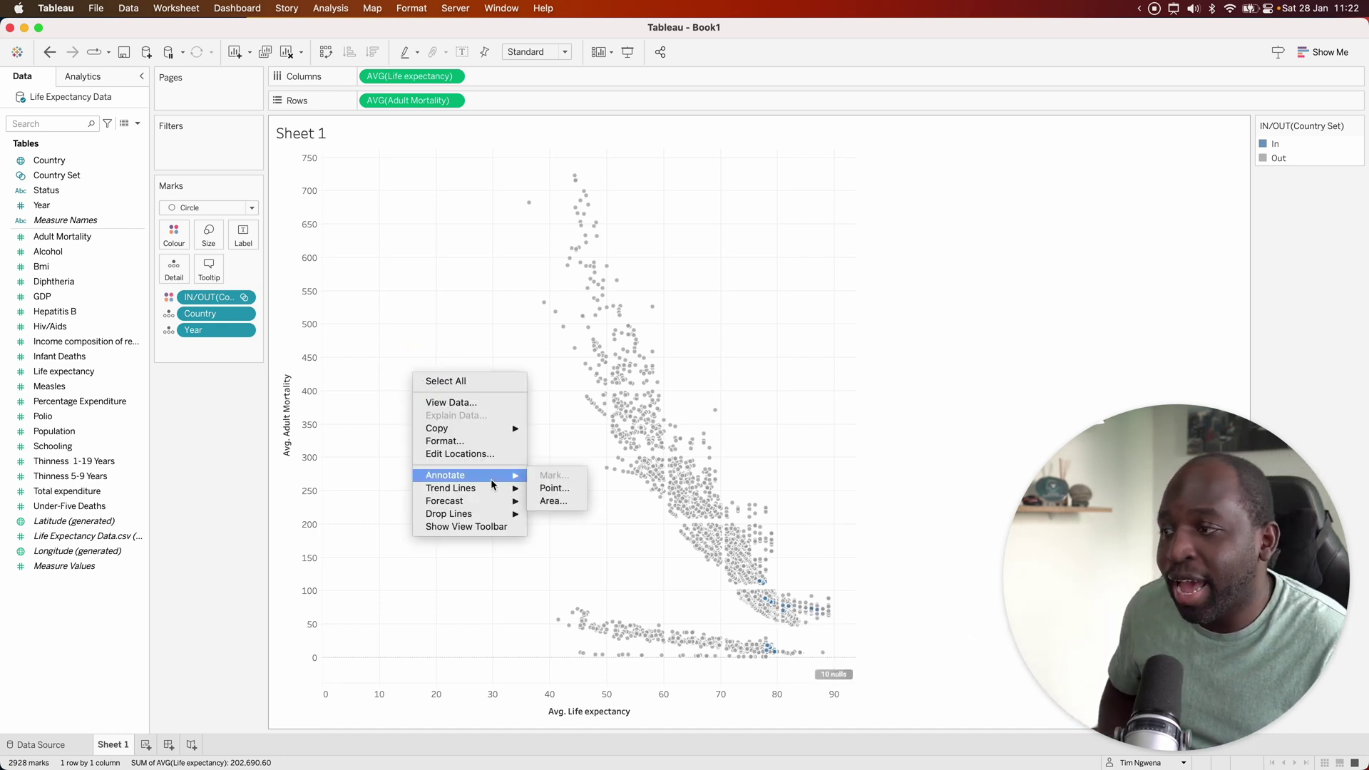
pyautogui.moveTo(492, 490)
pyautogui.click(570, 489)
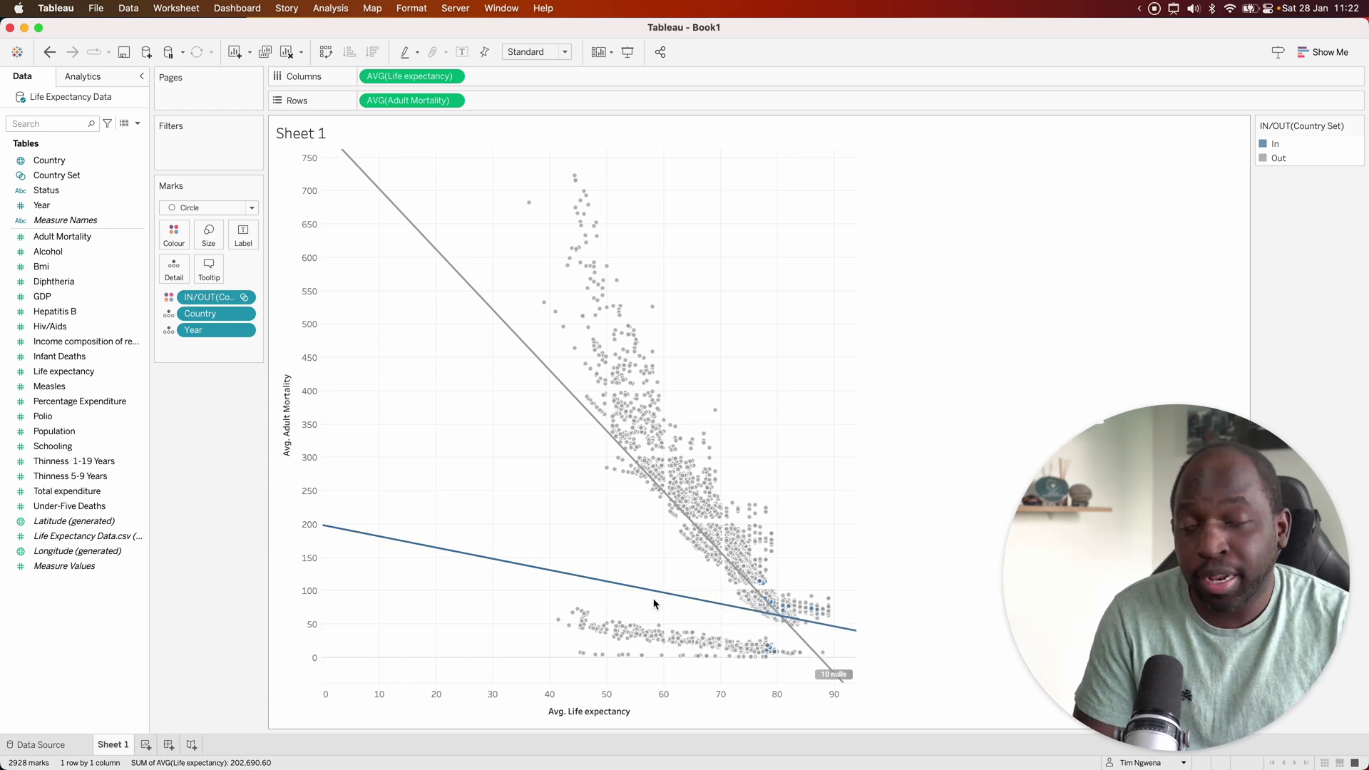
pyautogui.moveTo(657, 599)
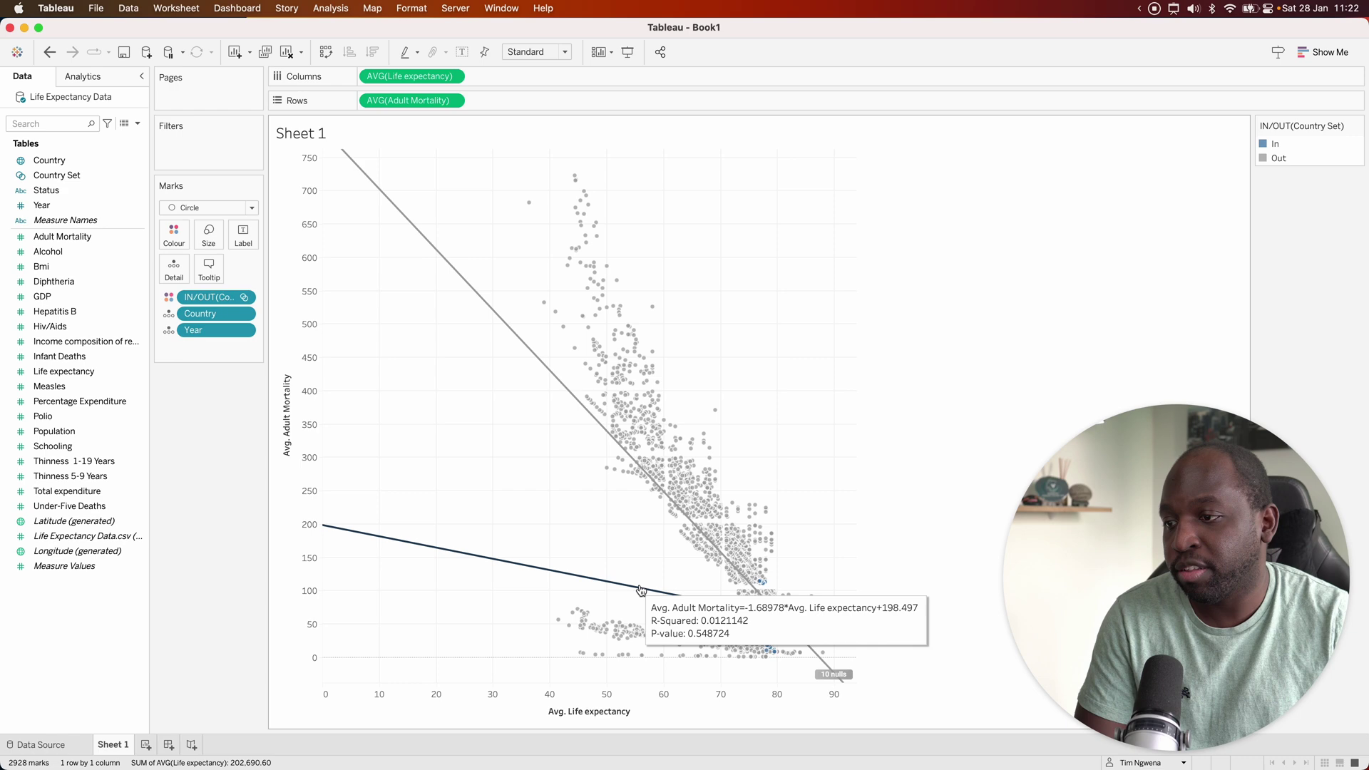
pyautogui.moveTo(857, 631)
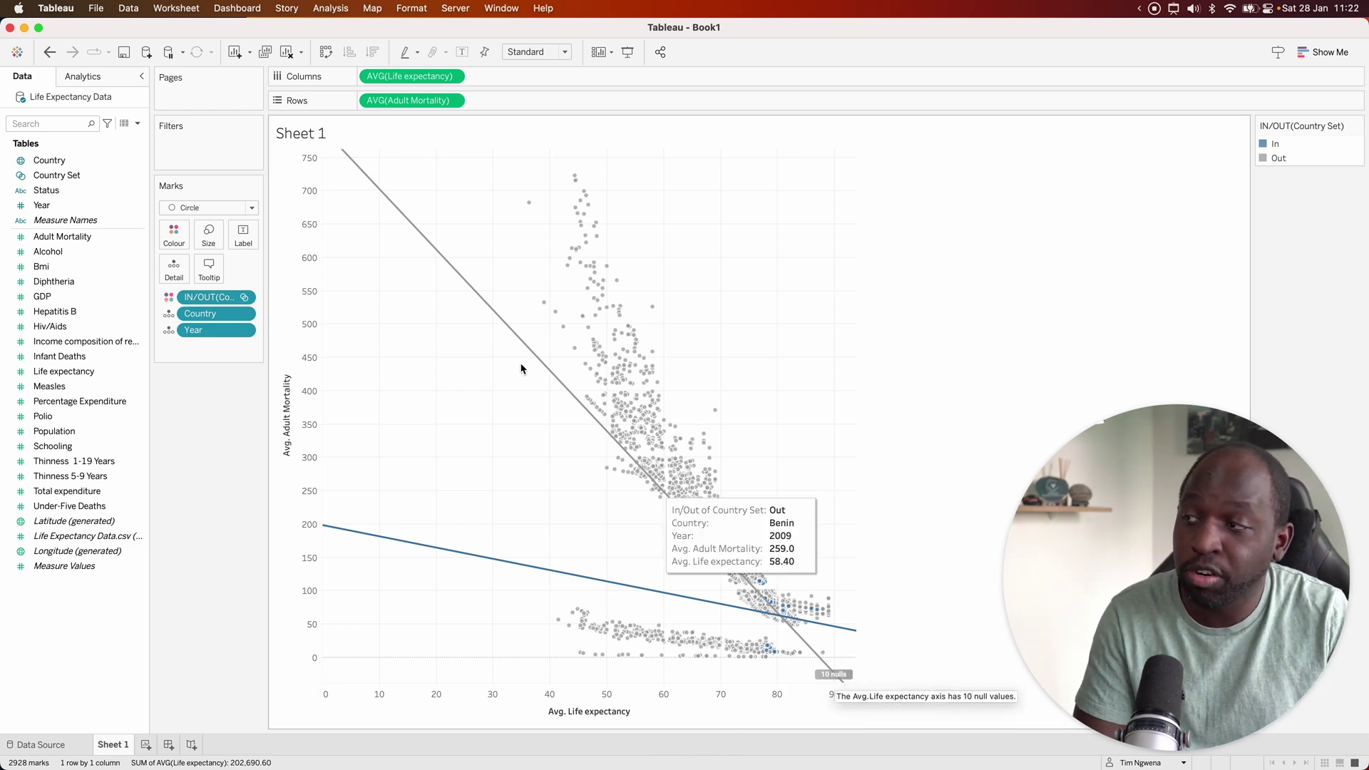
pyautogui.moveTo(346, 159)
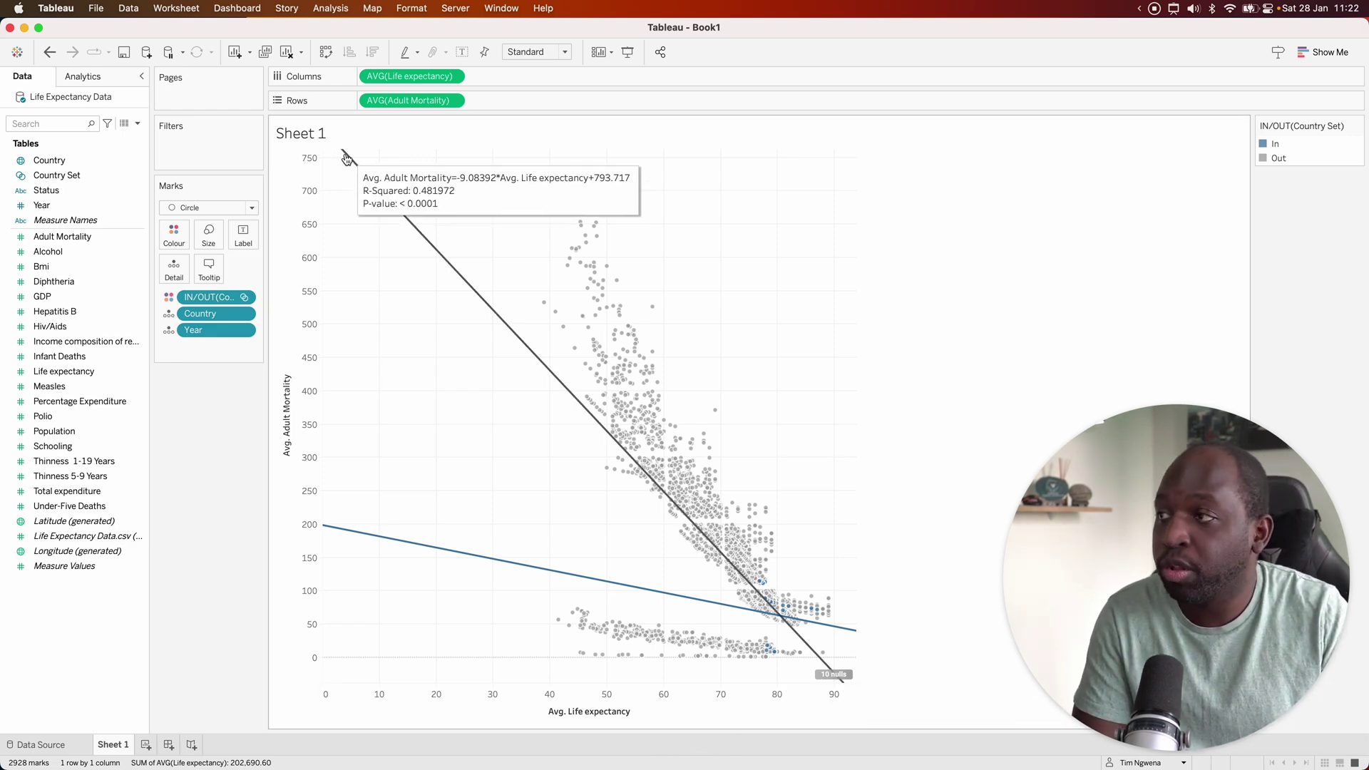